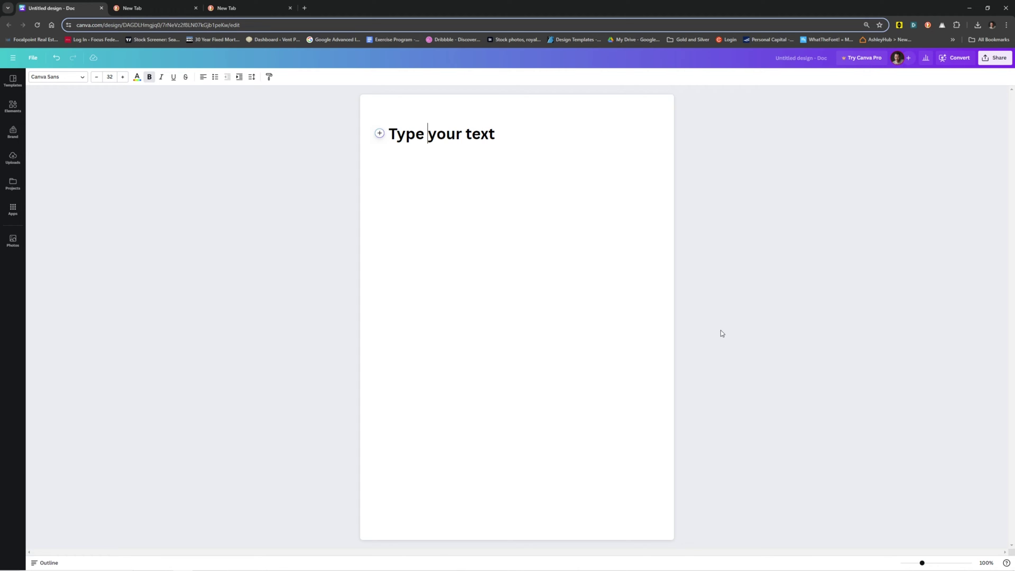
- Close both blank New Tab tabs, leaving only the untitled Canva Doc
{"action": "left_click", "coordinate": [195, 8]}
{"action": "left_click", "coordinate": [196, 7]}
- Browse the Canva main menu's design types, then dismiss it back to the editor
{"action": "left_click", "coordinate": [13, 58]}
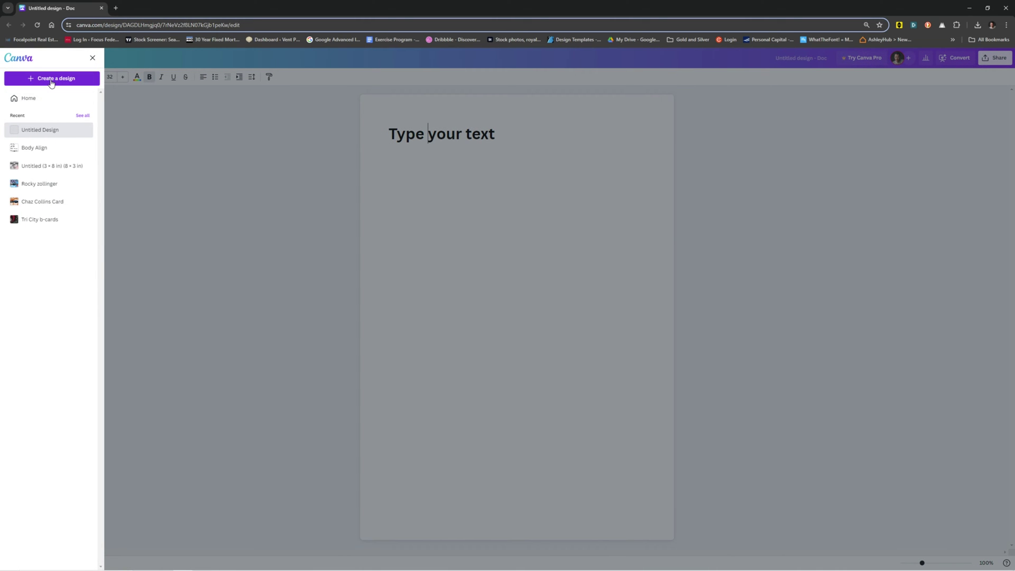
{"action": "left_click", "coordinate": [50, 79]}
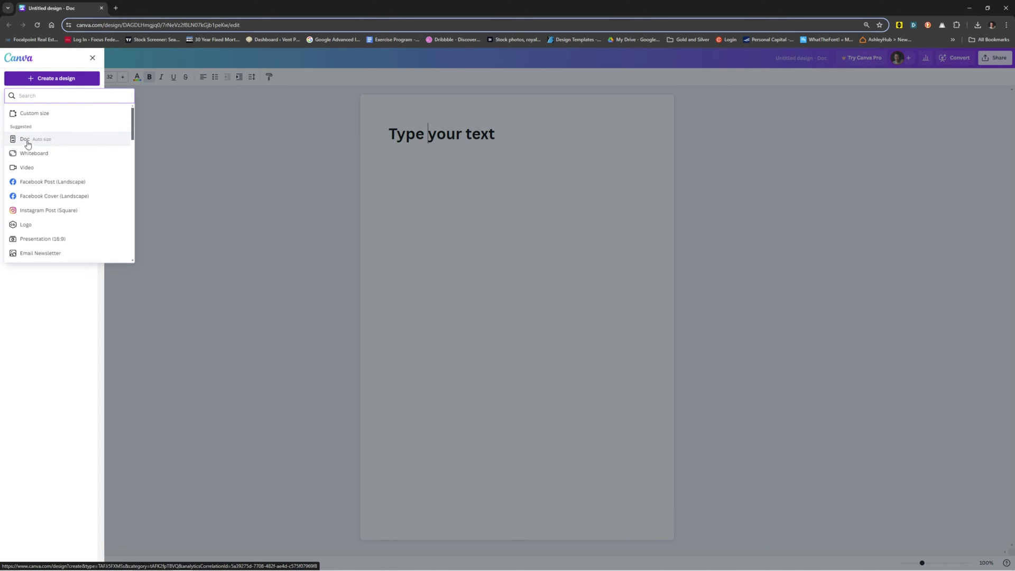
{"action": "left_click", "coordinate": [183, 162]}
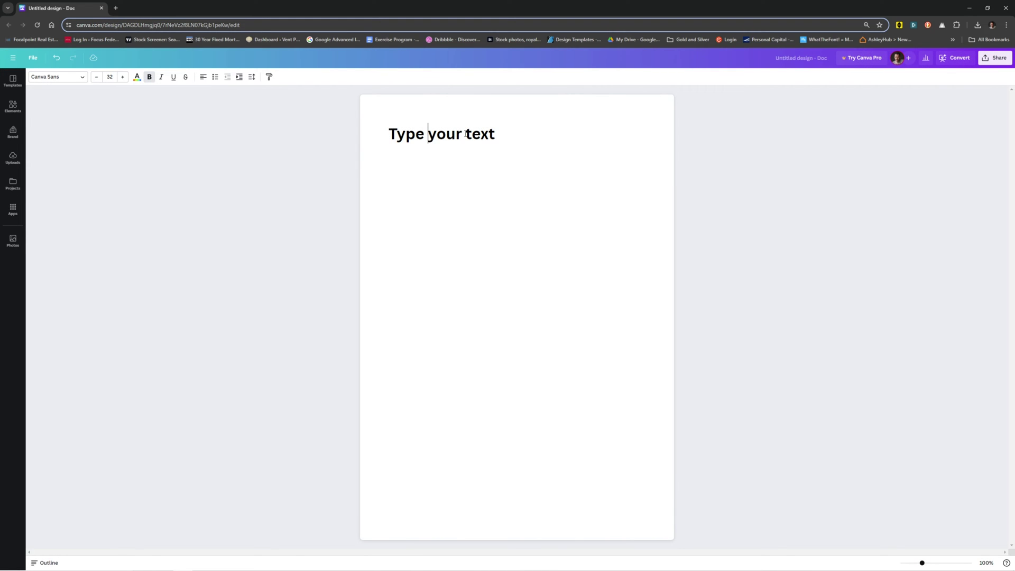
- Toggle bold off and on for 'Type your text', then right-click the word 'your'
{"action": "triple_click", "coordinate": [441, 136]}
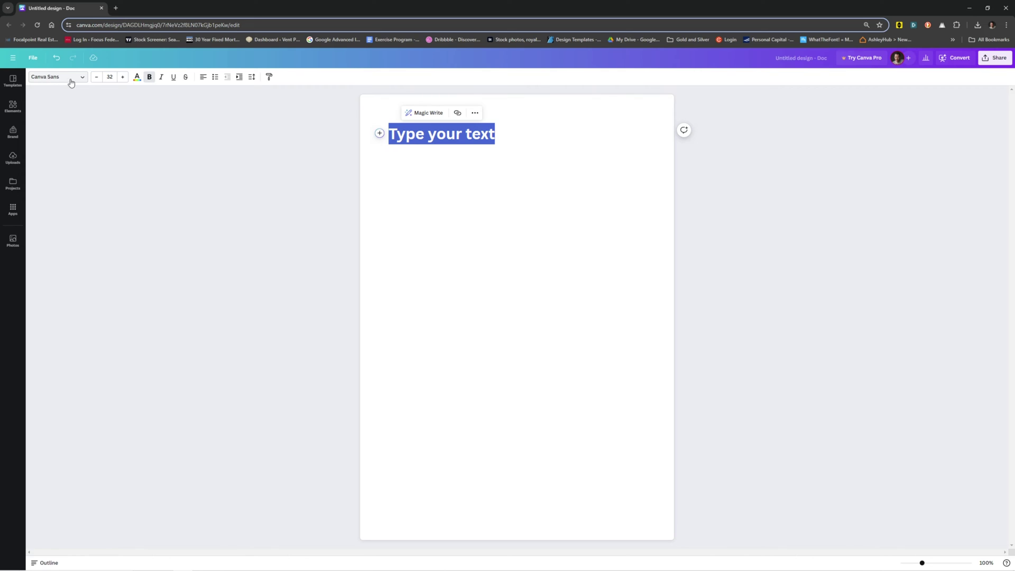
{"action": "left_click", "coordinate": [150, 79]}
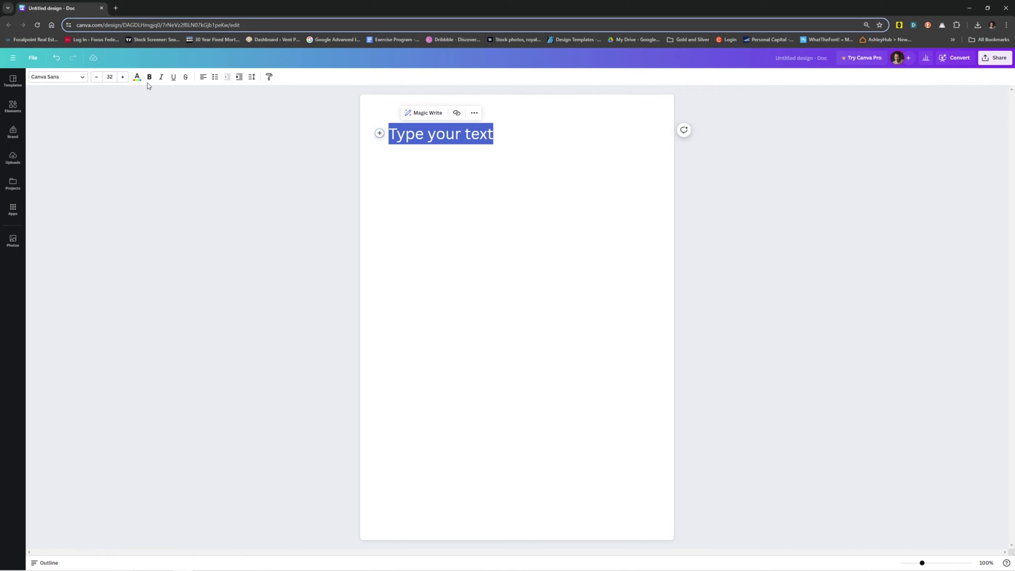
{"action": "left_click", "coordinate": [149, 78]}
{"action": "double_click", "coordinate": [467, 139]}
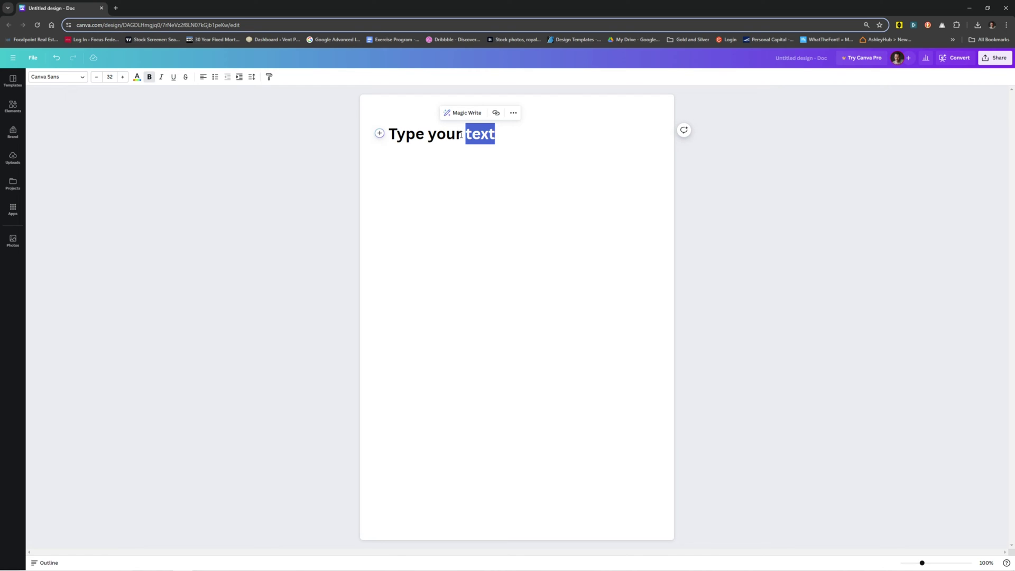
{"action": "double_click", "coordinate": [441, 135]}
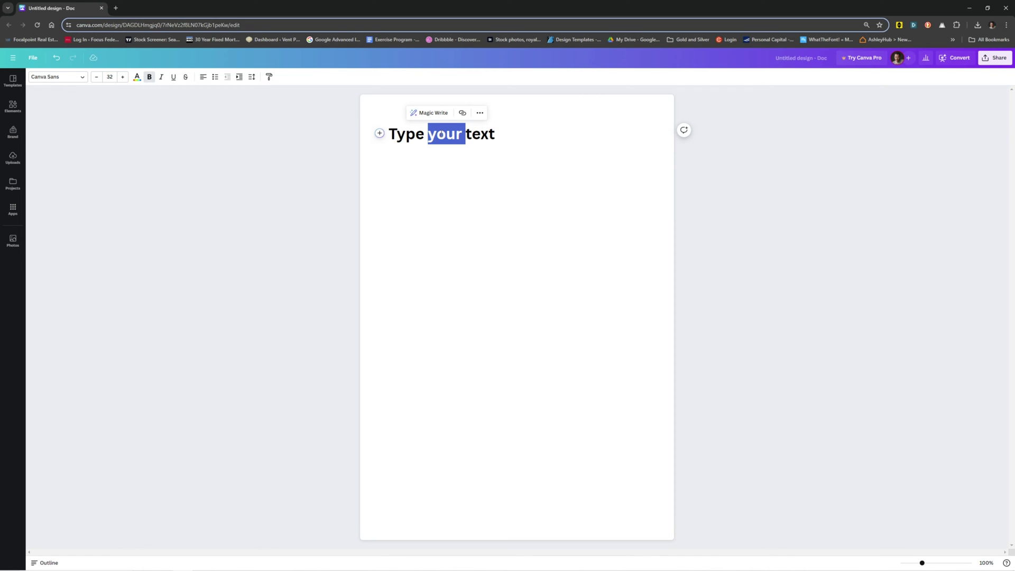
{"action": "right_click", "coordinate": [441, 137]}
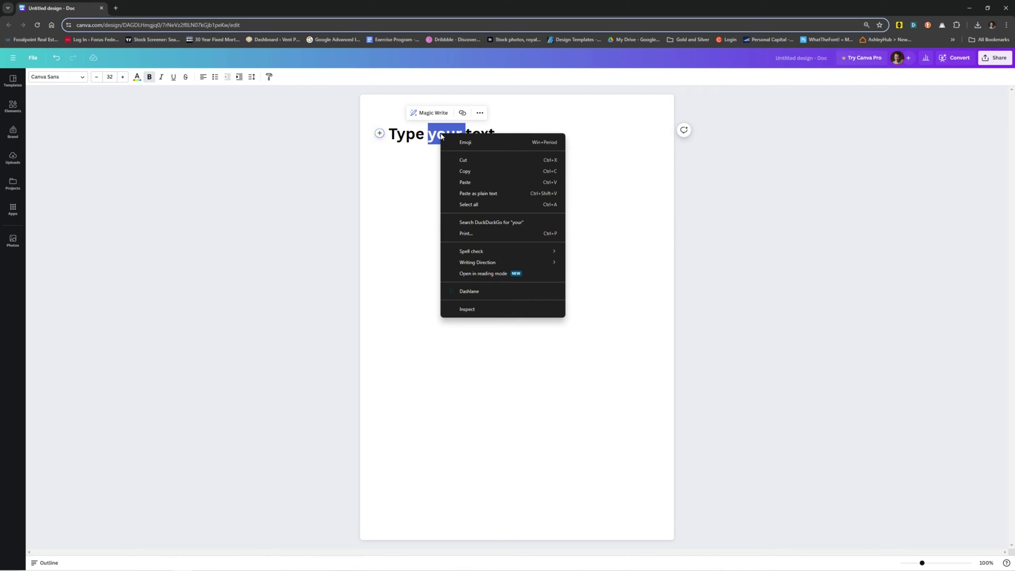
- Inspect 'your' and highlight its font-family ID YAFdJjTk5UU in the Styles pane
{"action": "left_click", "coordinate": [510, 310]}
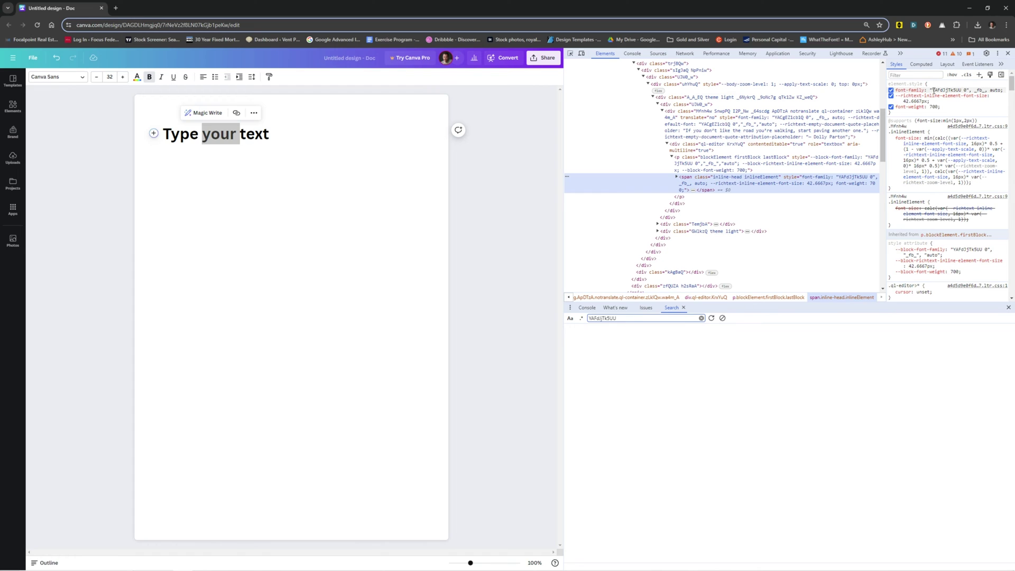
{"action": "left_click", "coordinate": [934, 90]}
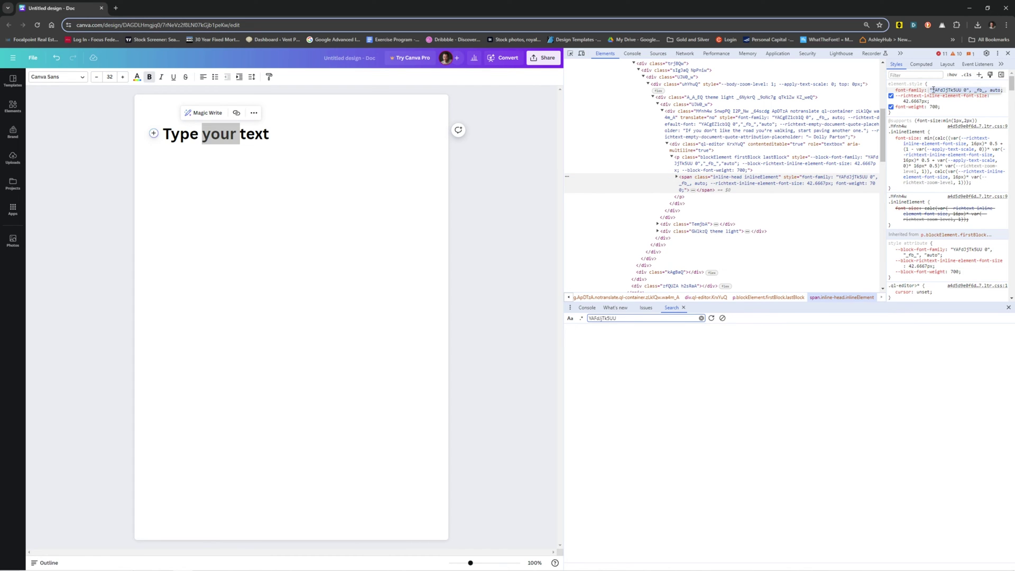
{"action": "left_click_drag", "start_coordinate": [934, 91], "coordinate": [961, 90]}
{"action": "left_click", "coordinate": [933, 91]}
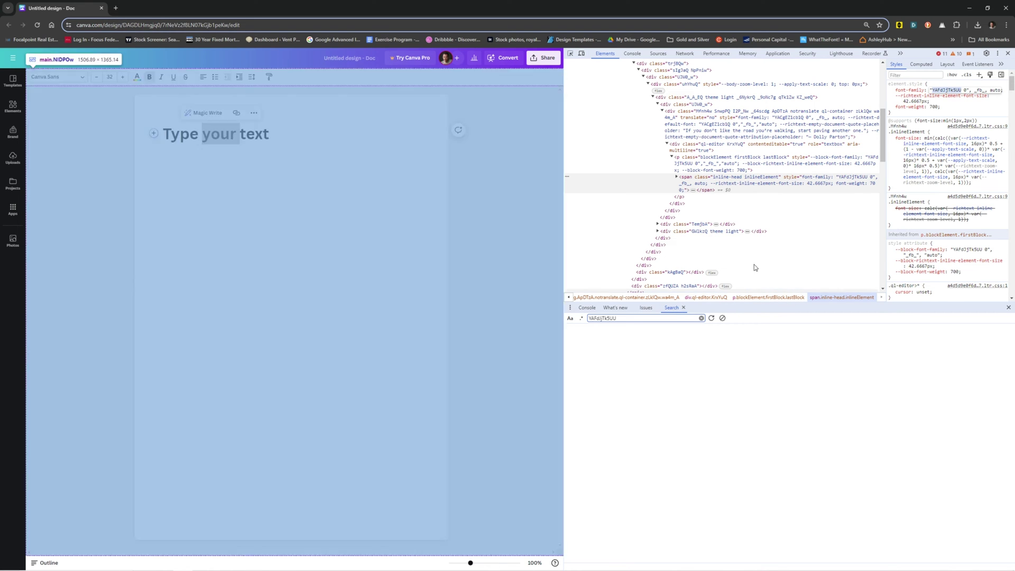
- Run a DevTools Search for YAFdJjTk5UU, getting 58 matching lines in 1 file
{"action": "left_click", "coordinate": [1008, 307]}
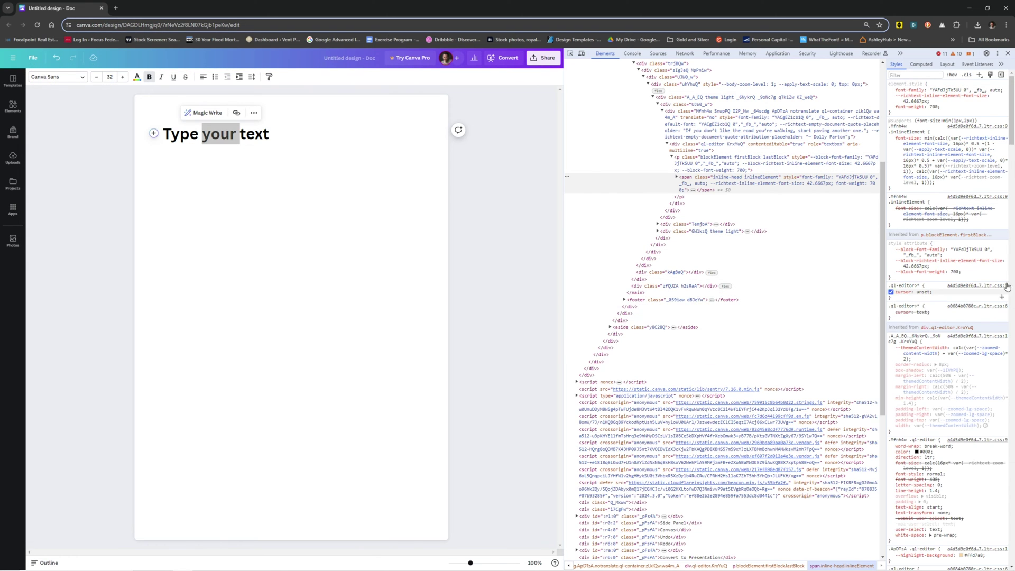
{"action": "left_click", "coordinate": [998, 55]}
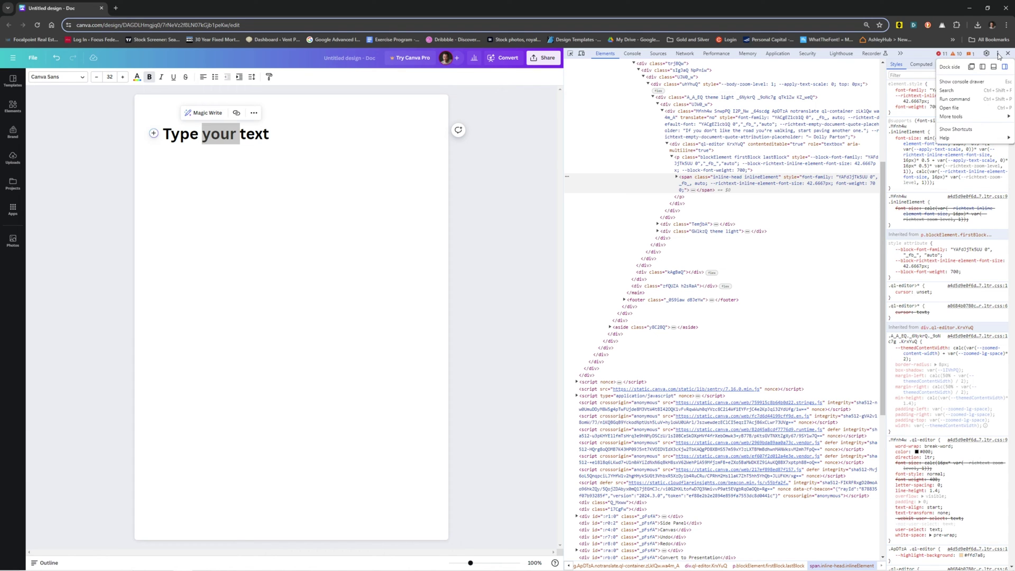
{"action": "mouse_move", "coordinate": [963, 120]}
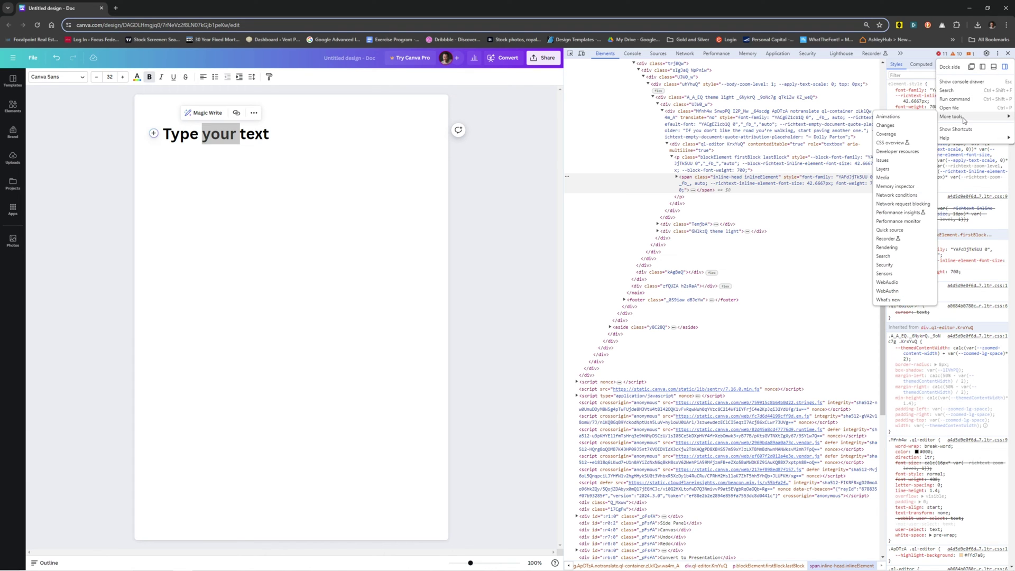
{"action": "left_click", "coordinate": [893, 257]}
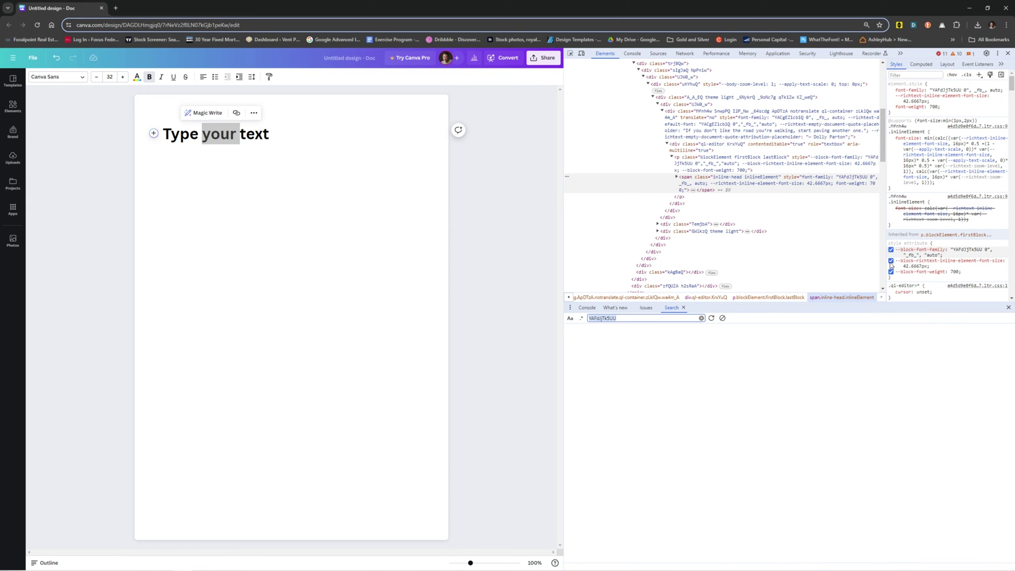
{"action": "left_click", "coordinate": [645, 318]}
{"action": "left_click", "coordinate": [711, 319]}
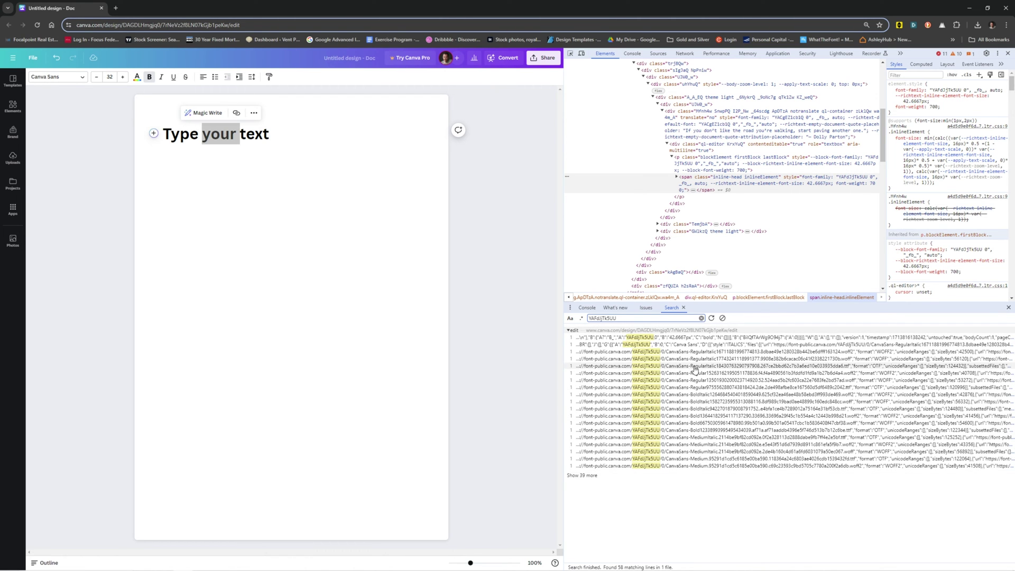
- Show the 39 hidden matches and open a font-public.canva.com URL line in Sources
{"action": "left_click", "coordinate": [582, 475]}
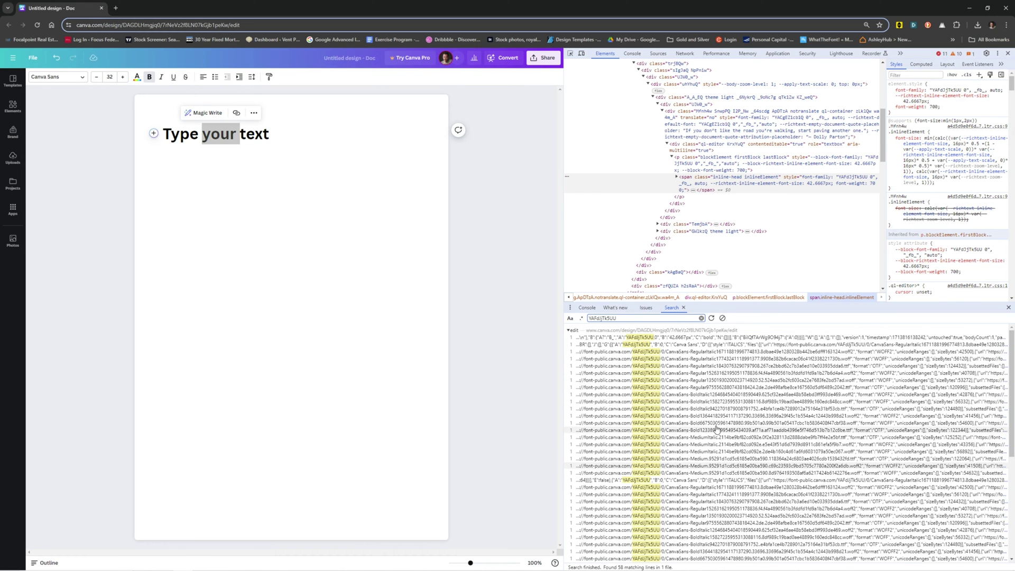
{"action": "left_click", "coordinate": [701, 389]}
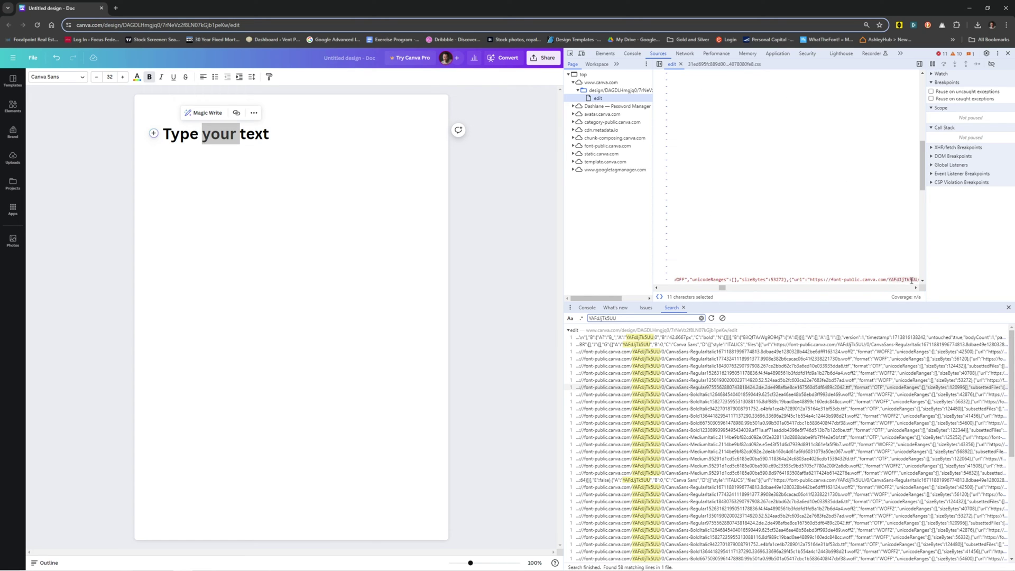
- Copy the full font-public.canva.com URL of the CanvaSans-Regular .ttf file
{"action": "left_click", "coordinate": [713, 383]}
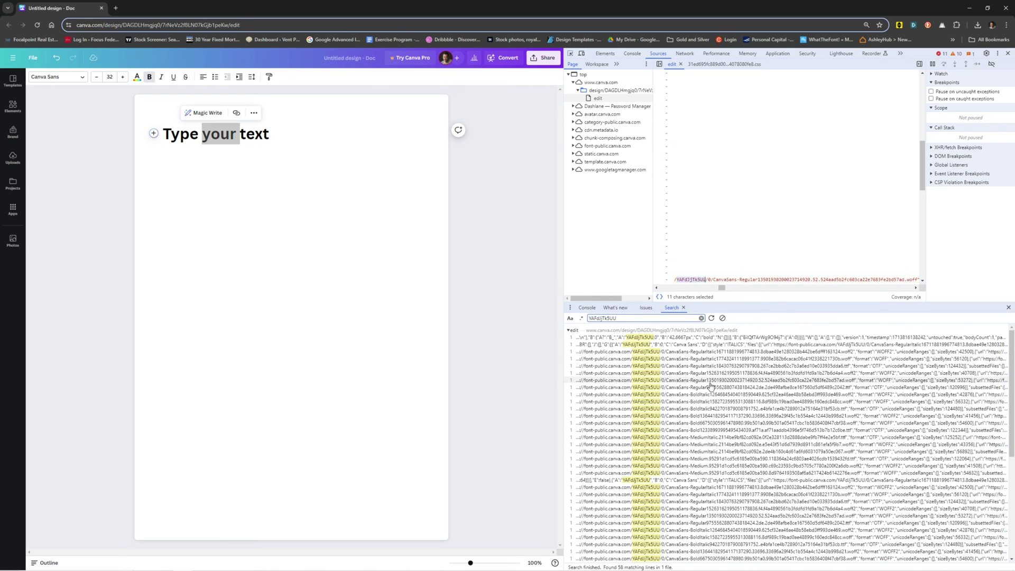
{"action": "left_click", "coordinate": [711, 387]}
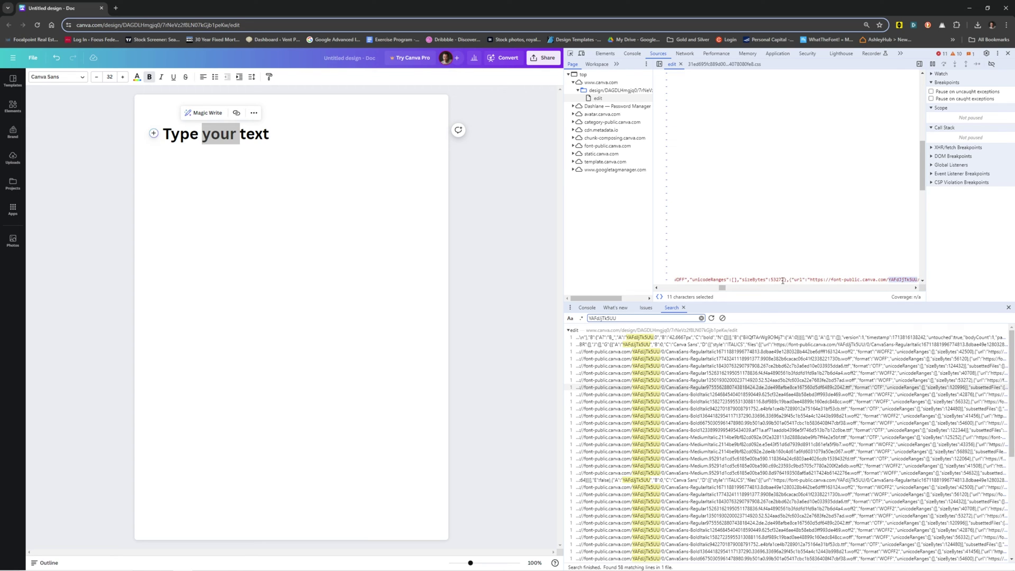
{"action": "left_click_drag", "start_coordinate": [812, 280], "coordinate": [839, 280]}
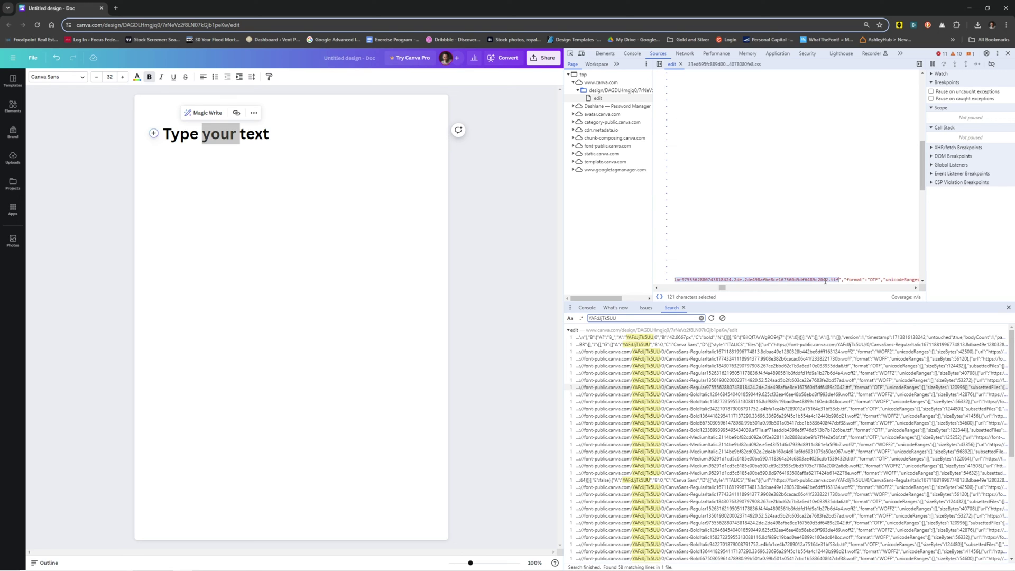
{"action": "key", "text": "ctrl+c"}
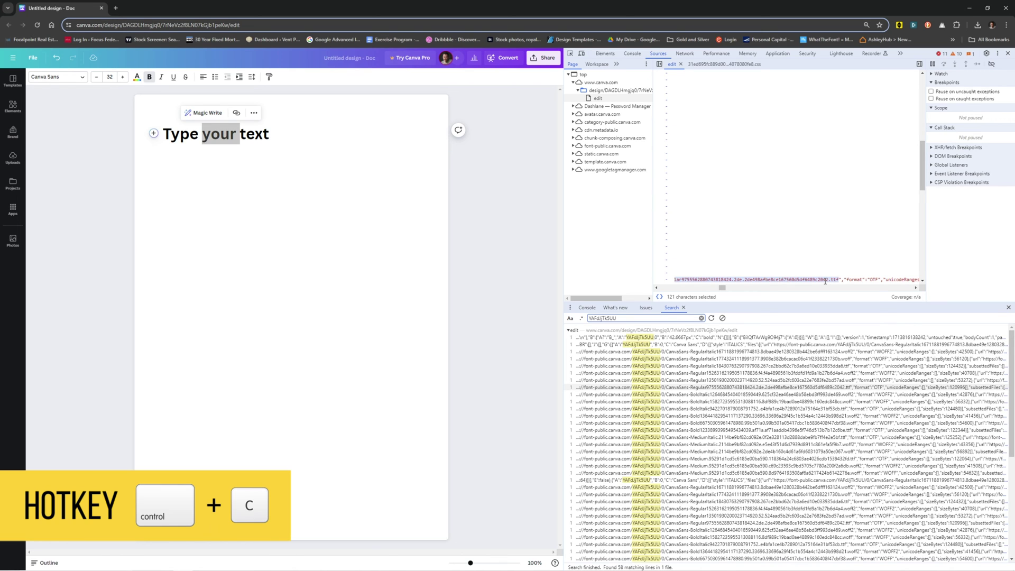
- Load the copied URL in a new tab and save CanvaSans-Regular .ttf to Downloads
{"action": "left_click", "coordinate": [118, 8]}
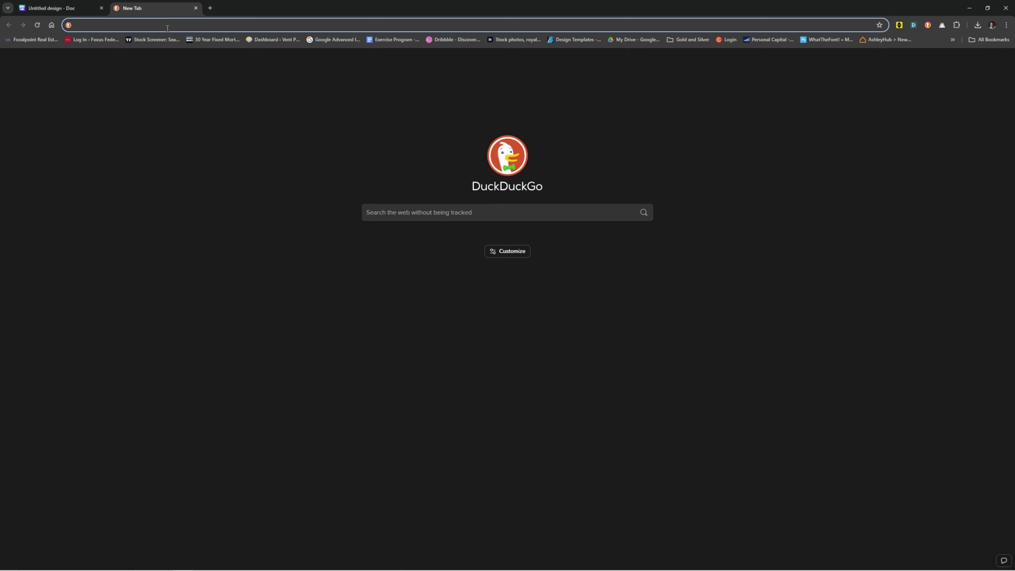
{"action": "key", "text": "ctrl+v"}
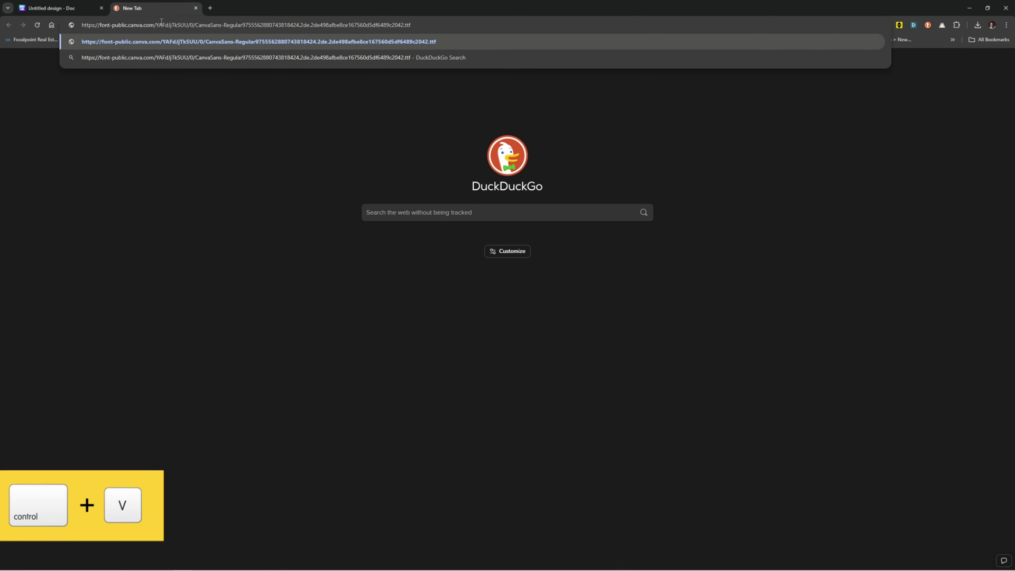
{"action": "key", "text": "Return"}
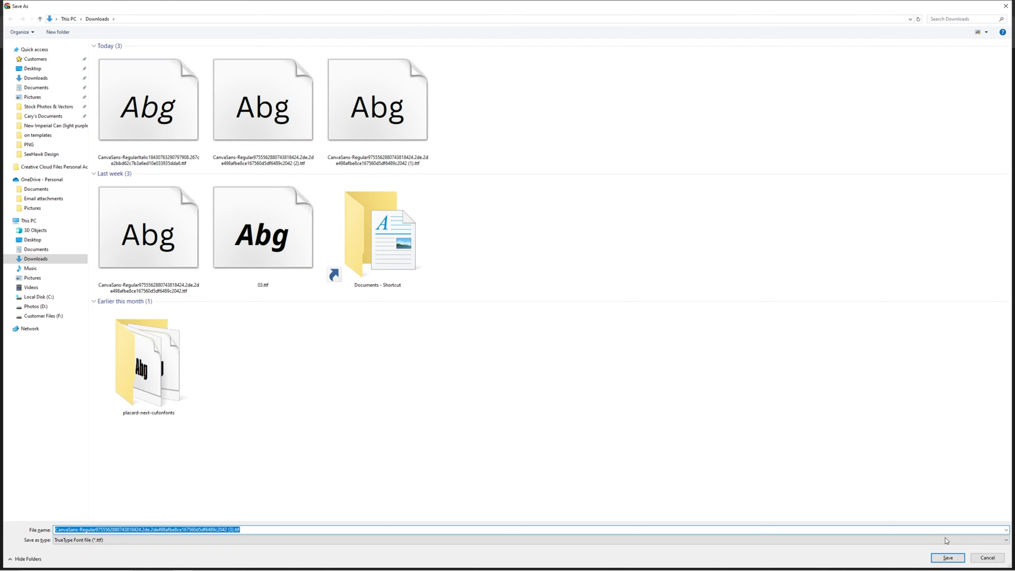
{"action": "left_click", "coordinate": [948, 559]}
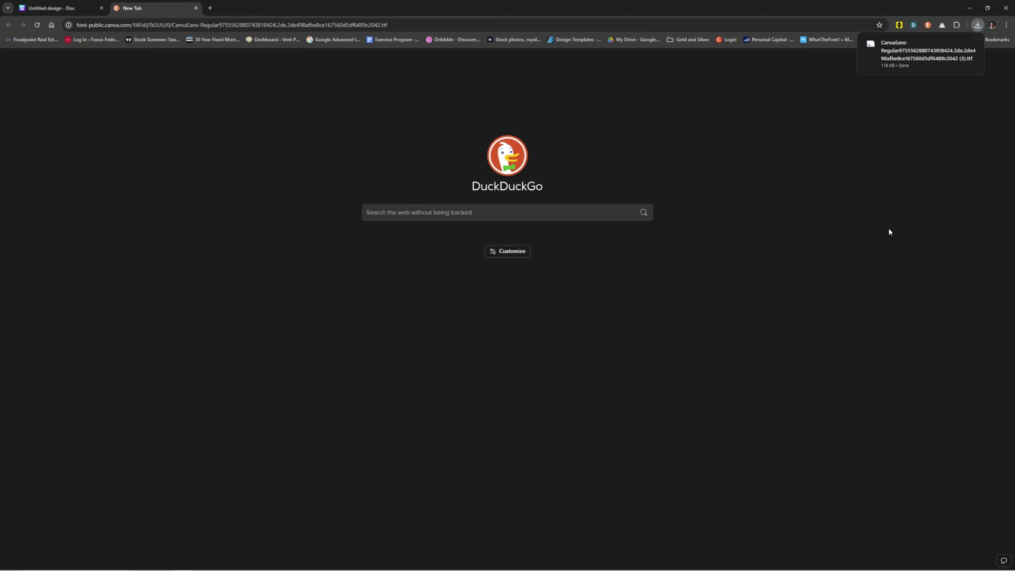
- Preview the Regular font in the font viewer, then go back to the Canva tab
{"action": "left_click", "coordinate": [911, 45]}
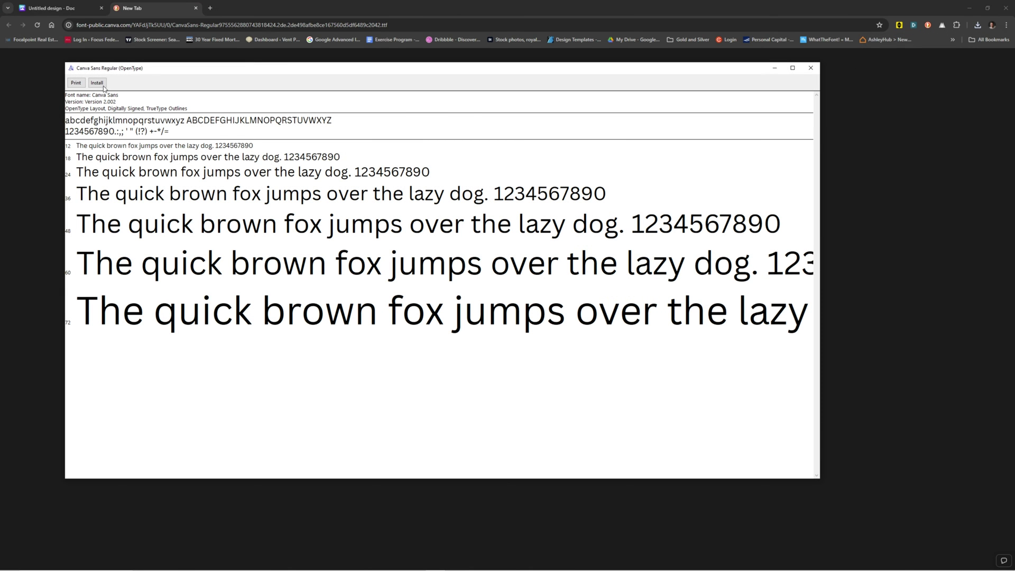
{"action": "left_click_drag", "start_coordinate": [77, 70], "coordinate": [94, 73]}
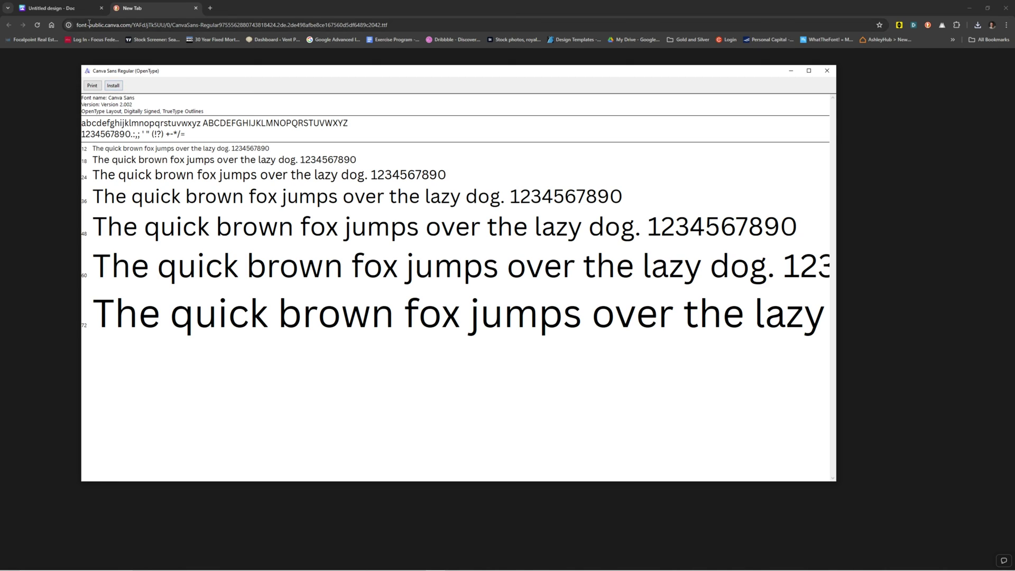
{"action": "left_click", "coordinate": [53, 8]}
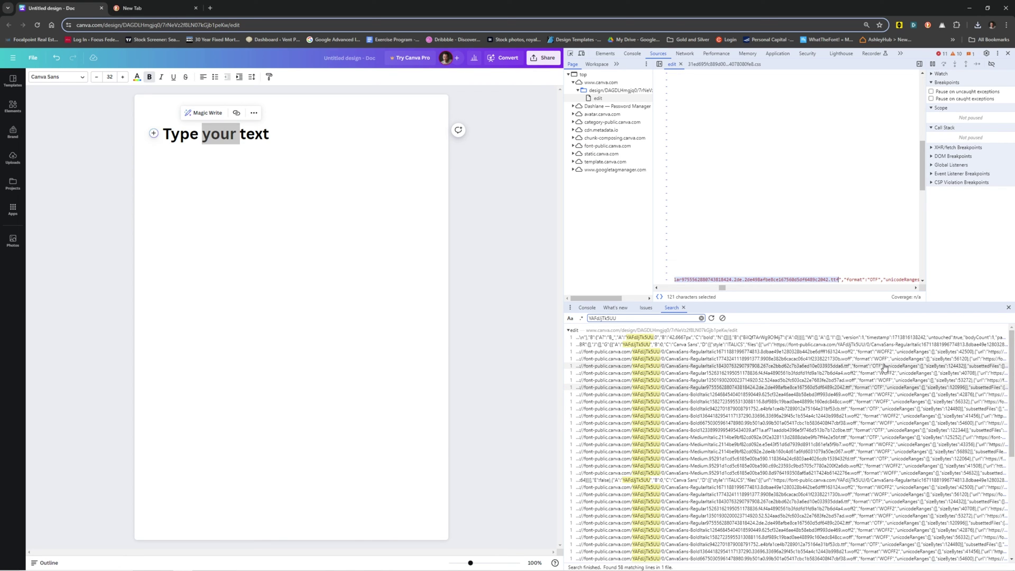
- Copy the full font-server URL of the CanvaSans-RegularItalic .ttf match
{"action": "left_click", "coordinate": [699, 366]}
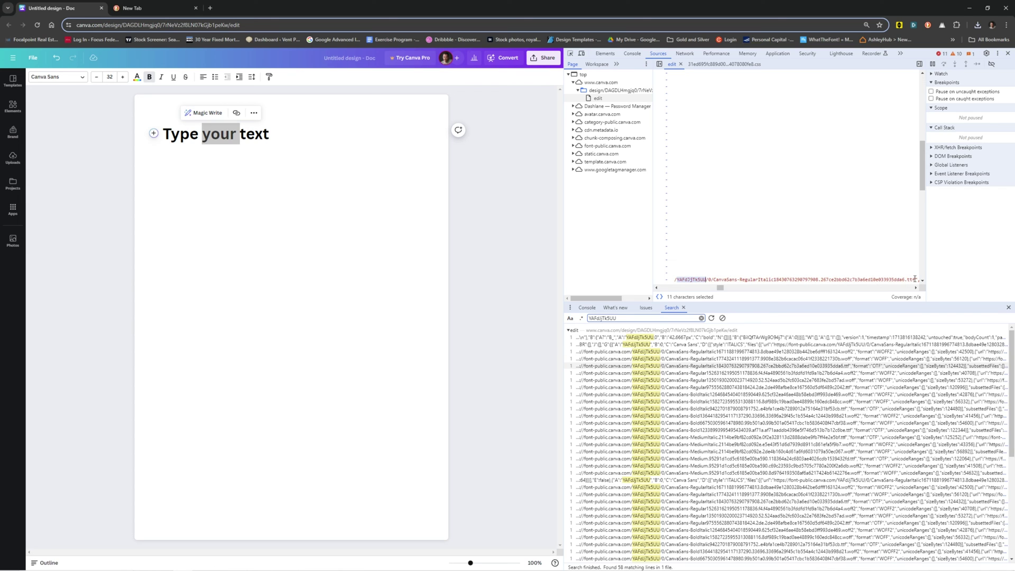
{"action": "left_click_drag", "start_coordinate": [915, 278], "coordinate": [695, 279]}
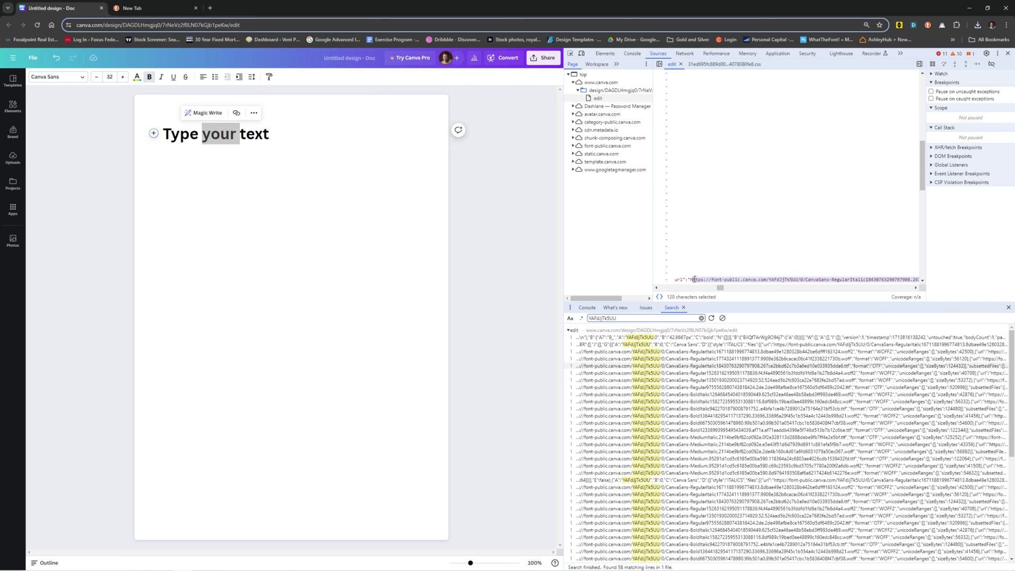
{"action": "key", "text": "ctrl+c"}
- Download the RegularItalic .ttf, open it in the font viewer, and return to Canva
{"action": "left_click", "coordinate": [210, 8]}
{"action": "key", "text": "ctrl+v"}
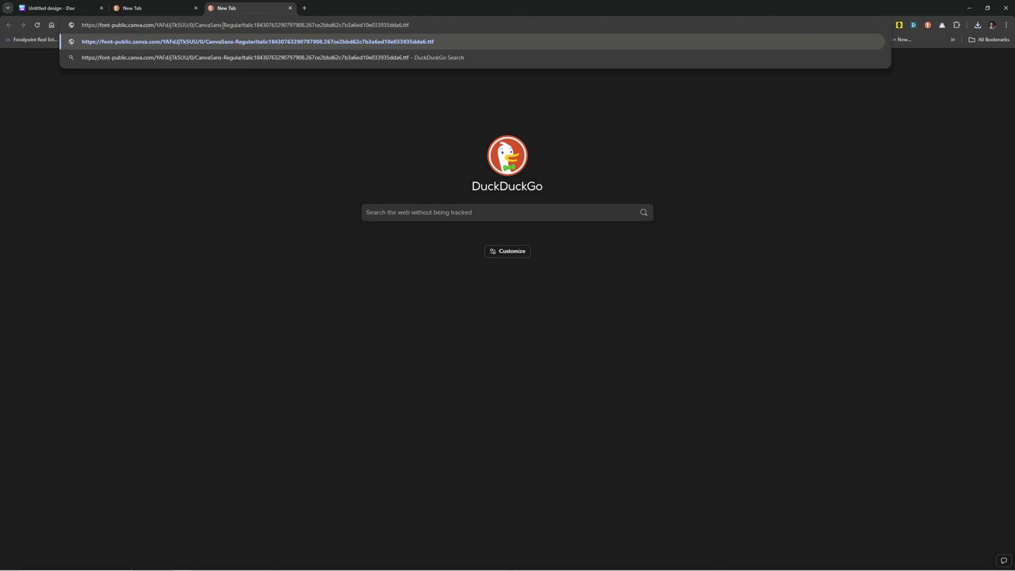
{"action": "key", "text": "Return"}
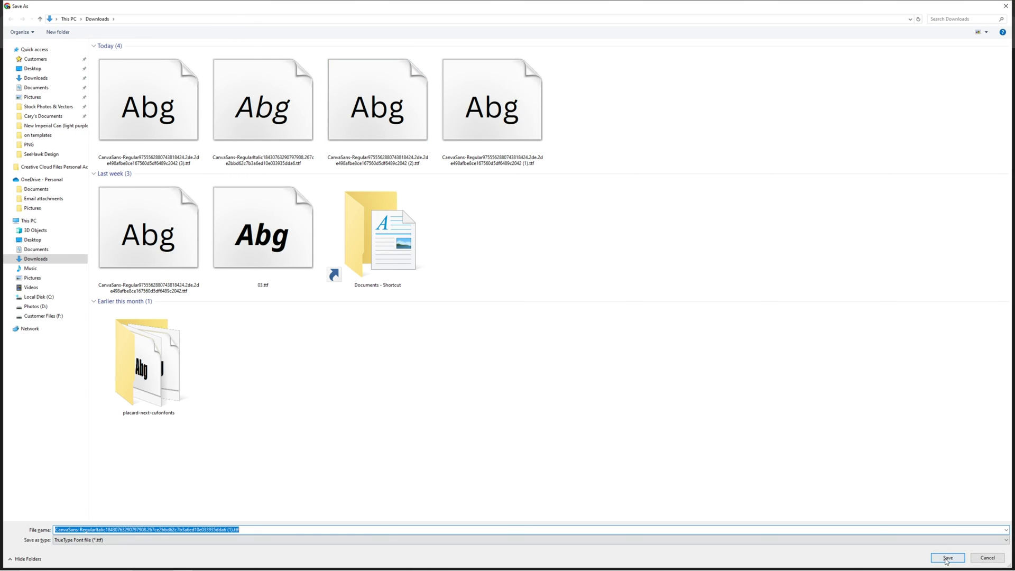
{"action": "left_click", "coordinate": [948, 559]}
{"action": "left_click", "coordinate": [915, 47]}
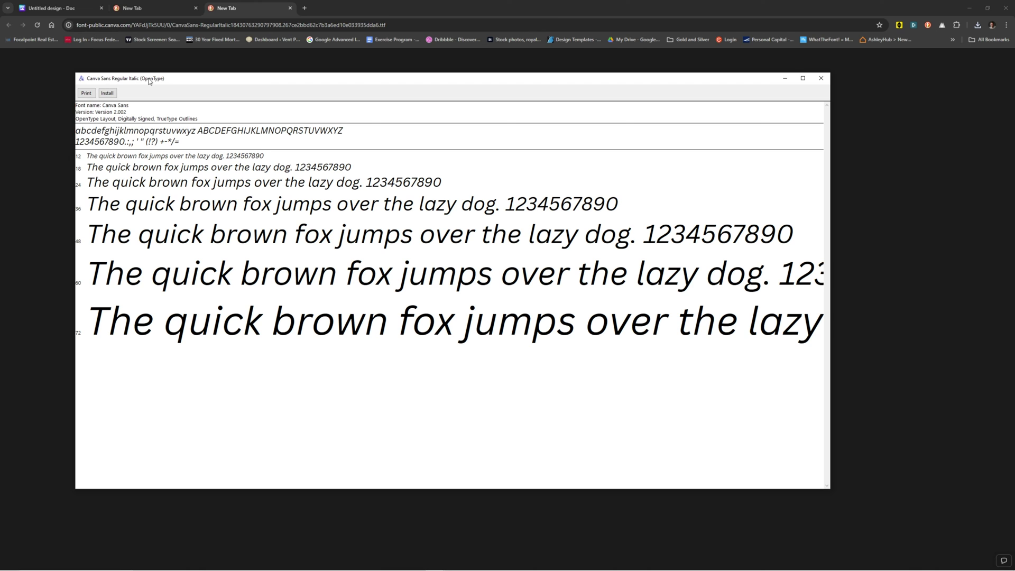
{"action": "left_click", "coordinate": [107, 93]}
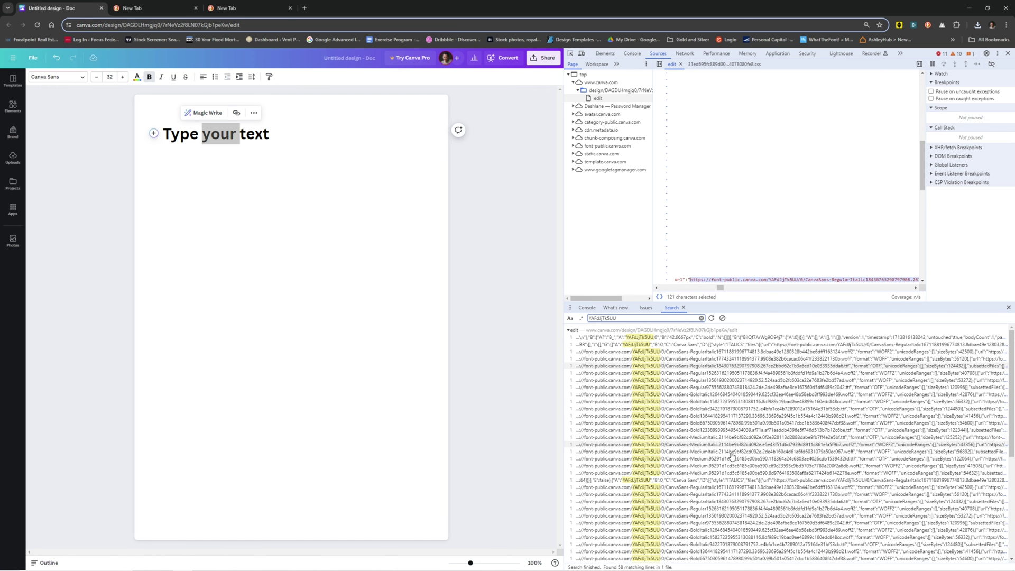
{"action": "scroll", "coordinate": [738, 463], "scroll_direction": "down", "scroll_amount": 3}
{"action": "scroll", "coordinate": [757, 423], "scroll_direction": "down", "scroll_amount": 2}
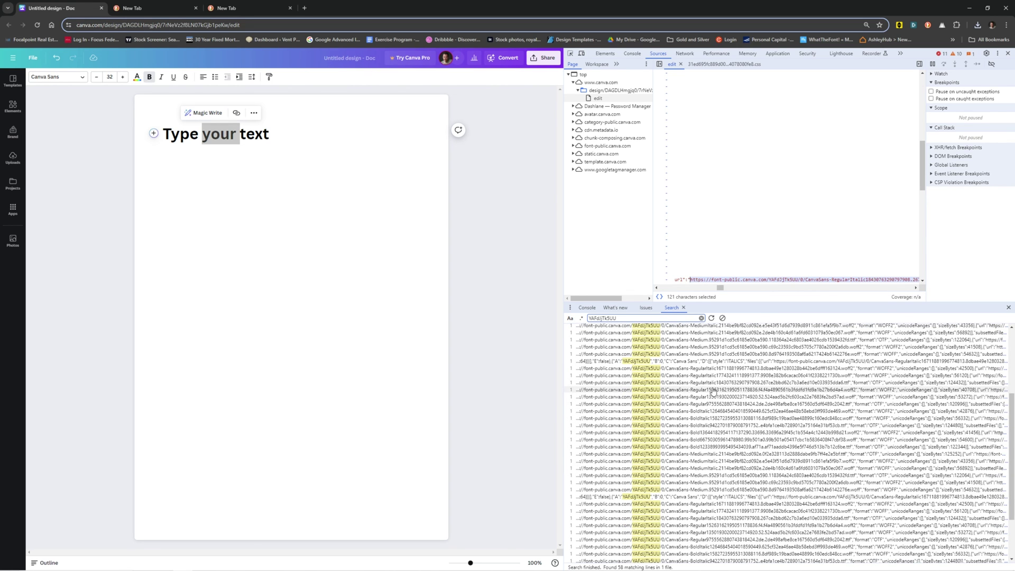
{"action": "scroll", "coordinate": [714, 423], "scroll_direction": "down", "scroll_amount": 3}
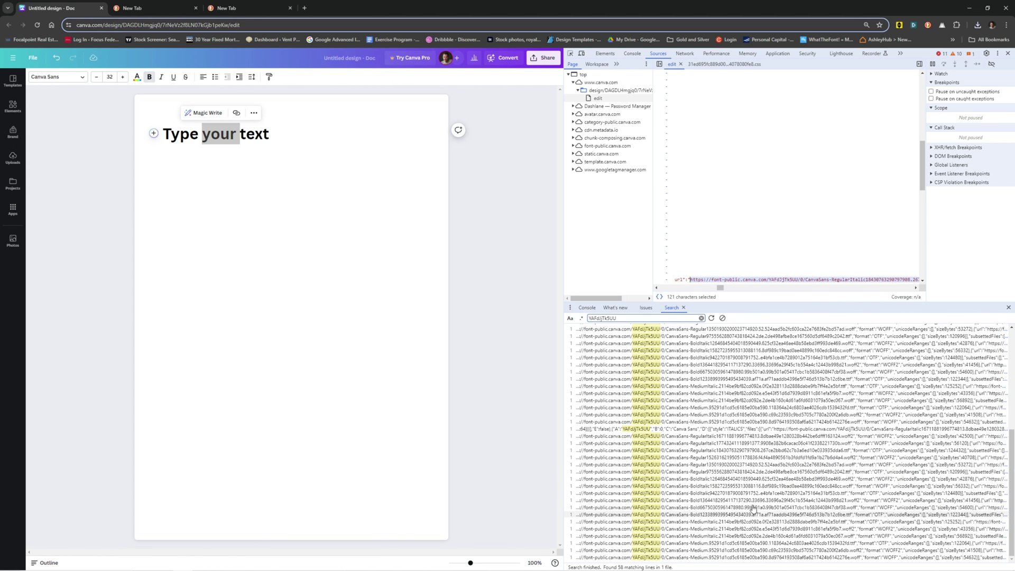
{"action": "scroll", "coordinate": [786, 483], "scroll_direction": "down", "scroll_amount": 1}
{"action": "scroll", "coordinate": [785, 479], "scroll_direction": "up", "scroll_amount": 3}
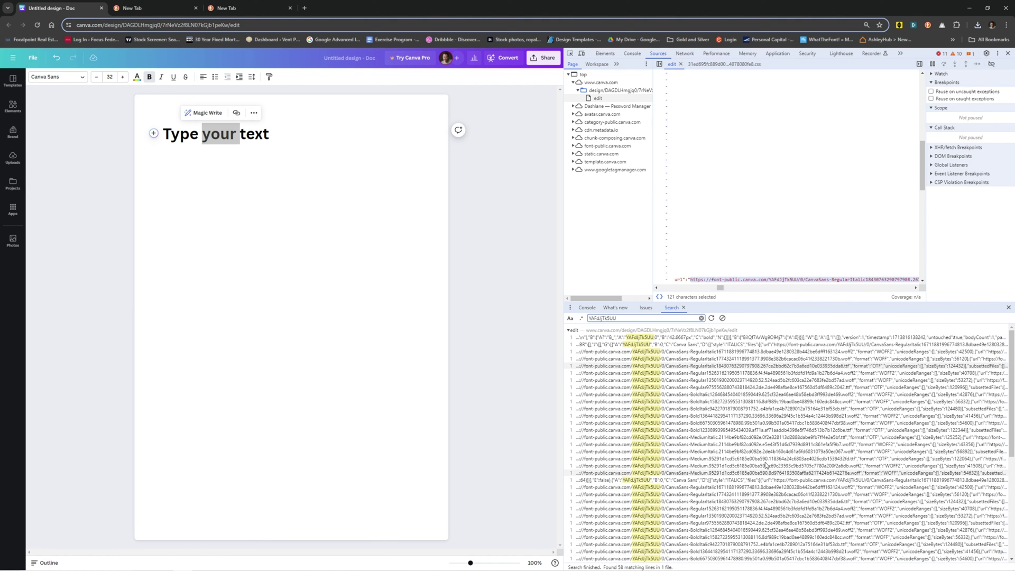